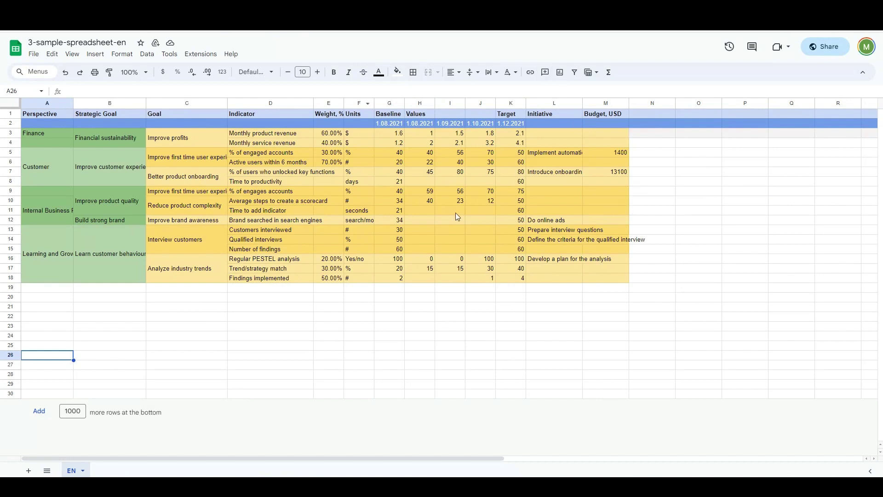
Point out the Perspective, Strategic Goal, Goal, Indicator, Initiative, Budget and Weight column headings
left_click(54, 116)
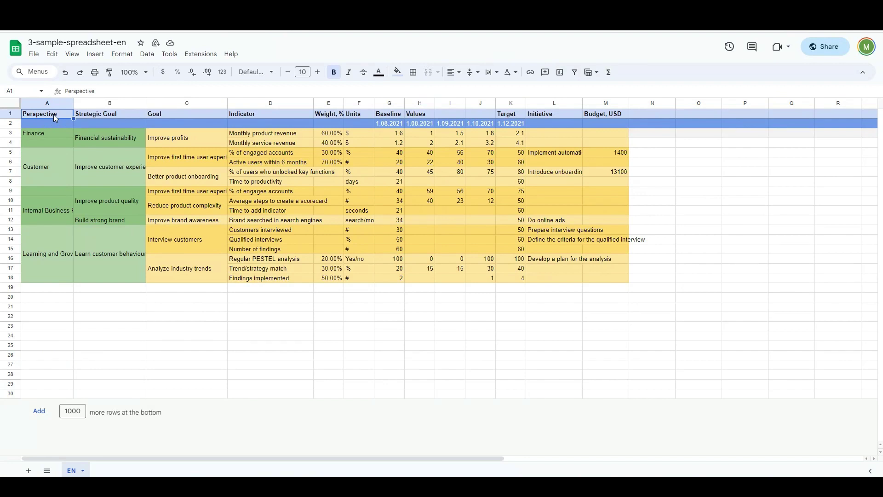
left_click(132, 119)
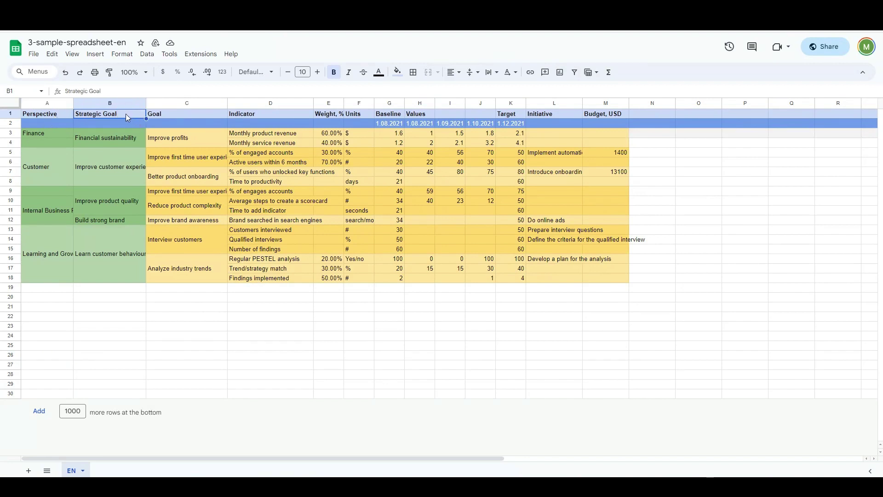
left_click(178, 115)
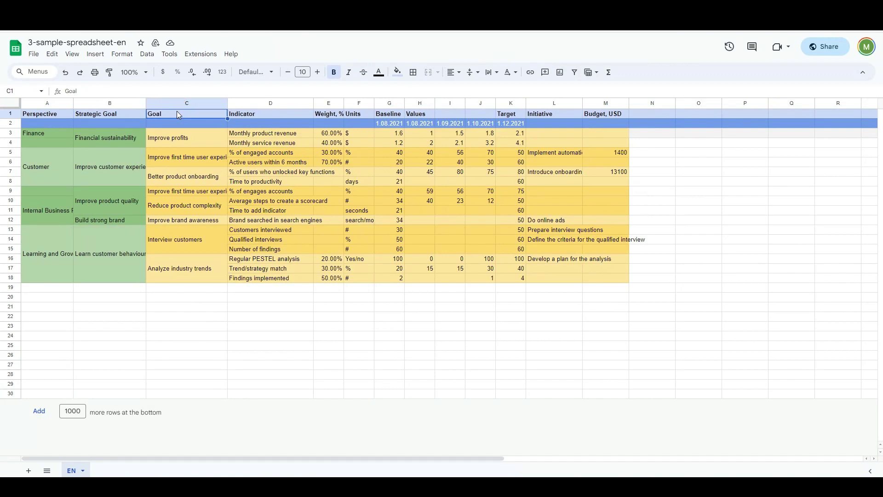
left_click(263, 118)
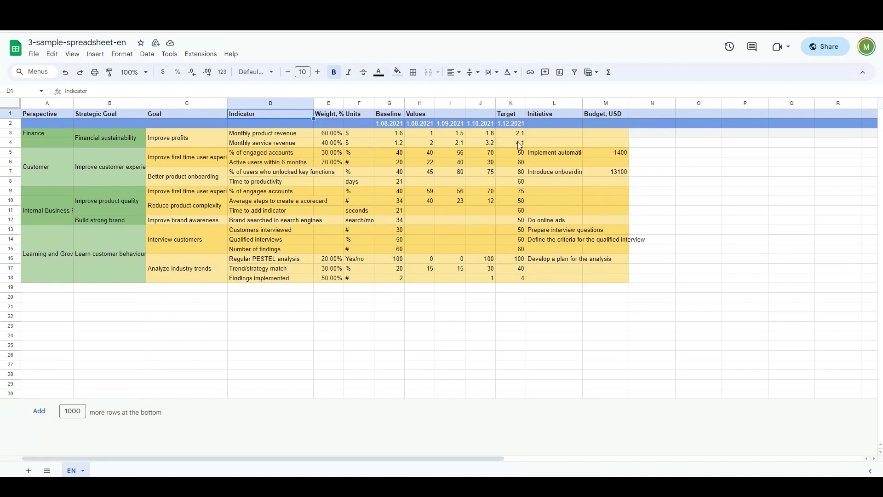
left_click(567, 113)
left_click(613, 116)
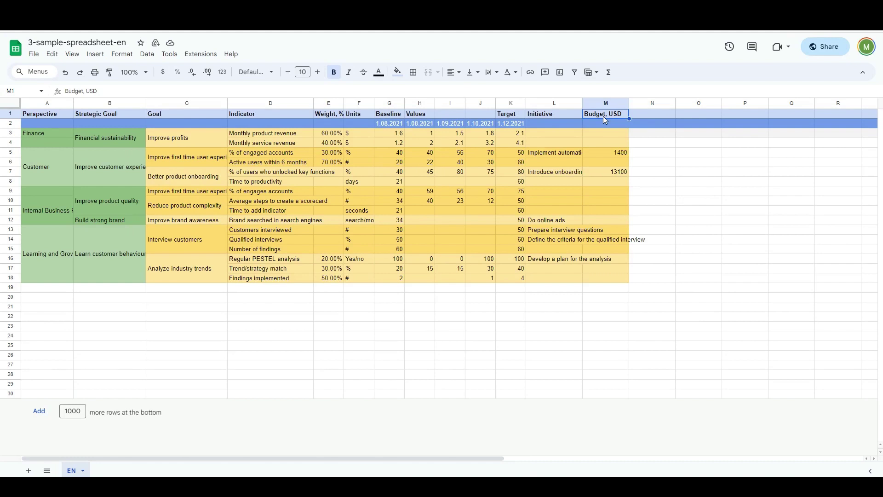
left_click(328, 115)
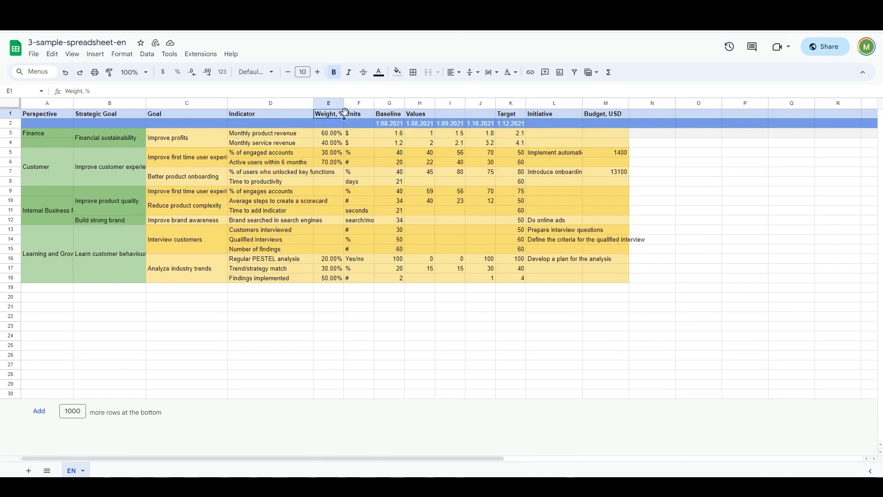
Point out the Units, Baseline, Values and Target columns, then launch Tools > Import data
left_click(366, 118)
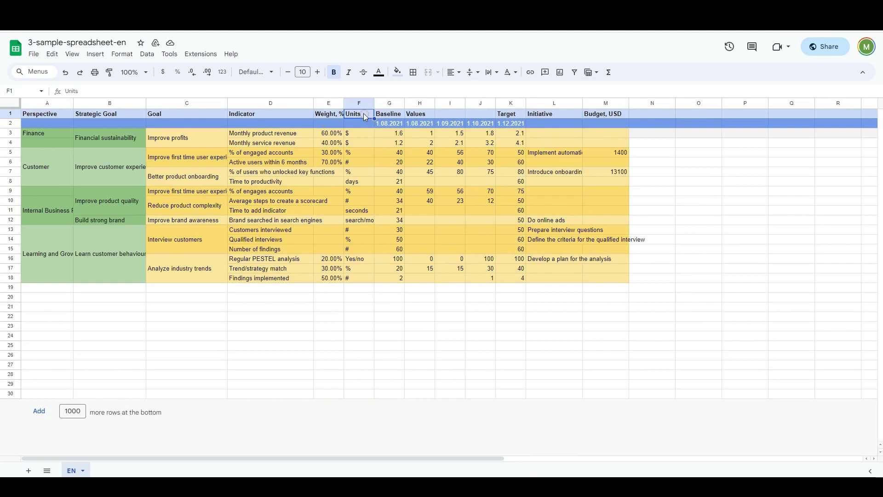
left_click(387, 119)
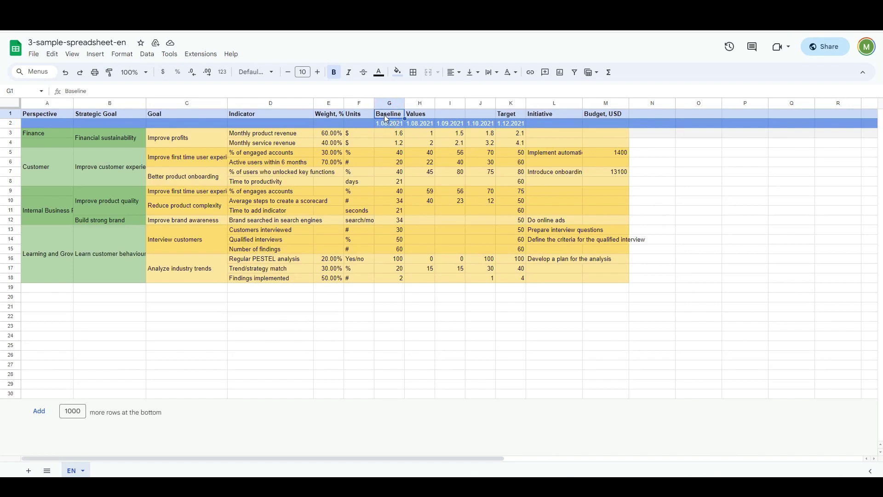
left_click(433, 118)
left_click(447, 117)
left_click(474, 115)
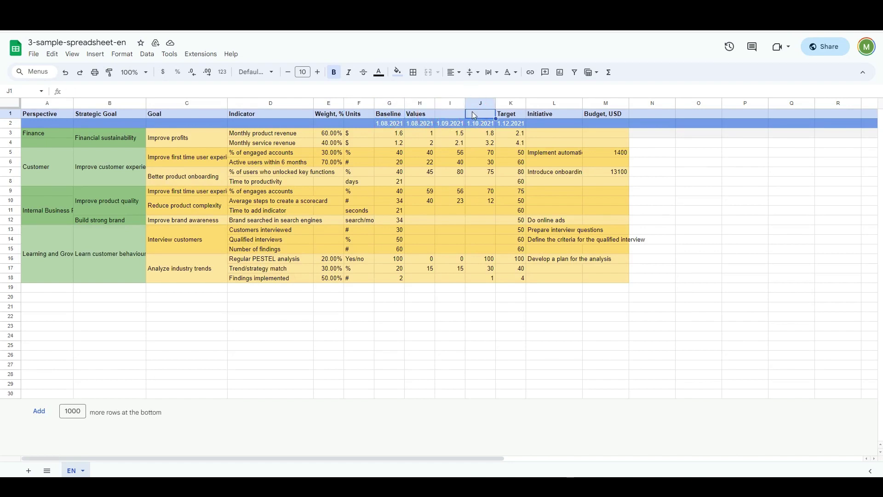
left_click(508, 117)
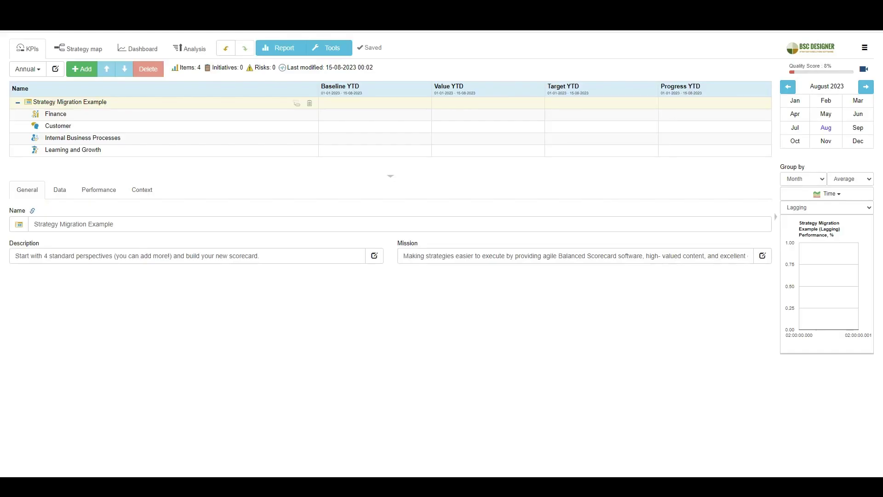
left_click(330, 50)
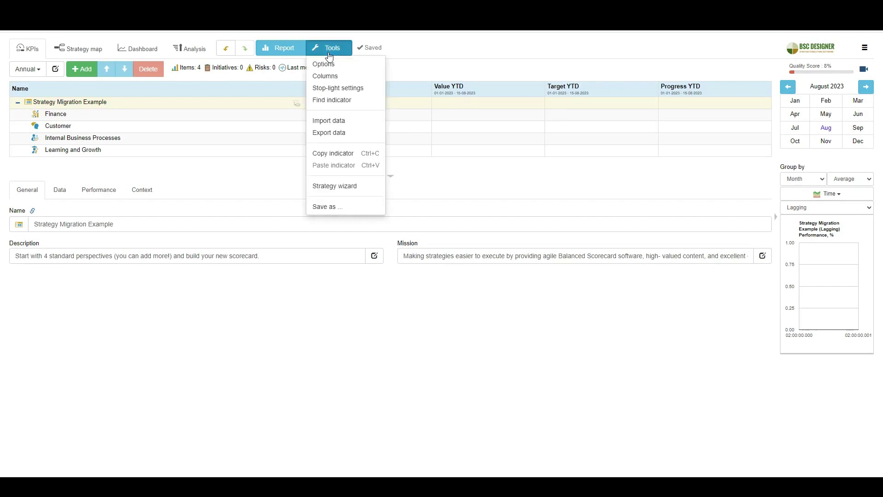
left_click(331, 121)
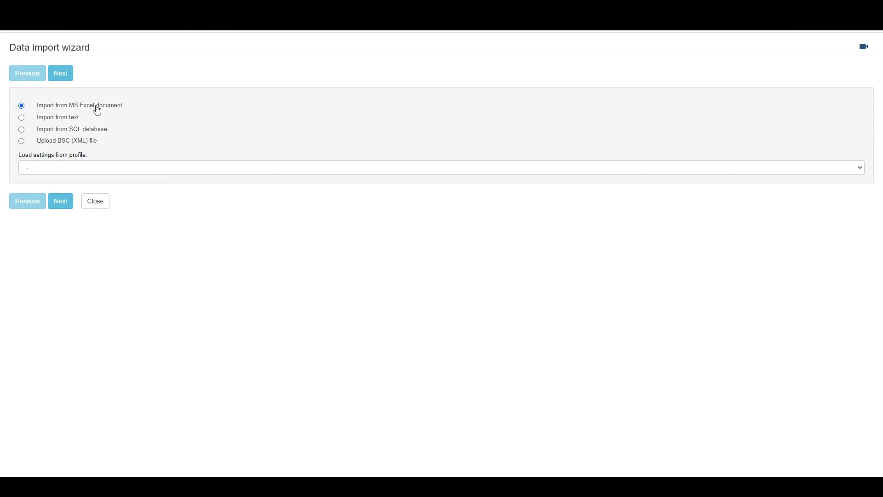
Import from text by pasting the copied A1:M18 scorecard range into Source text
left_click(74, 119)
left_click(58, 202)
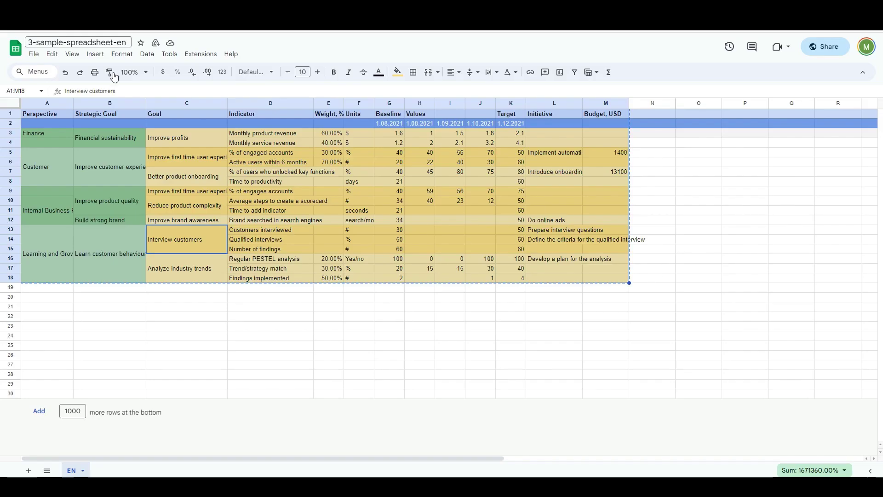
left_click(161, 167)
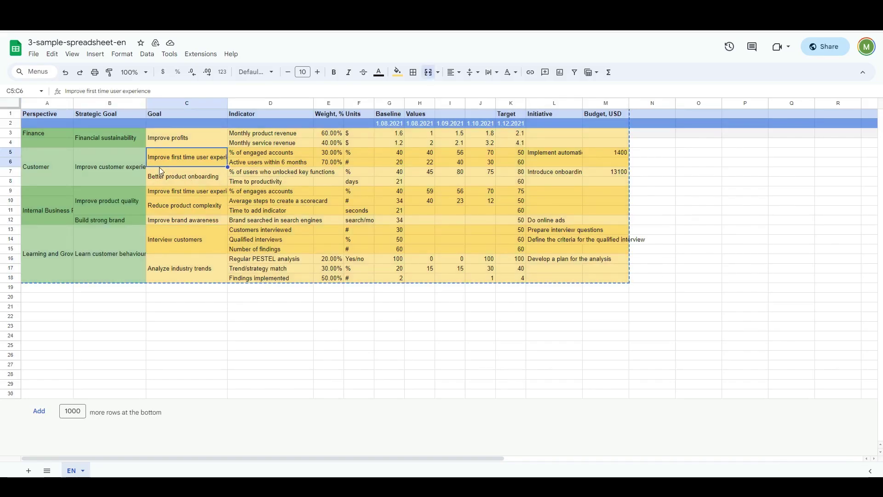
key("ctrl+a")
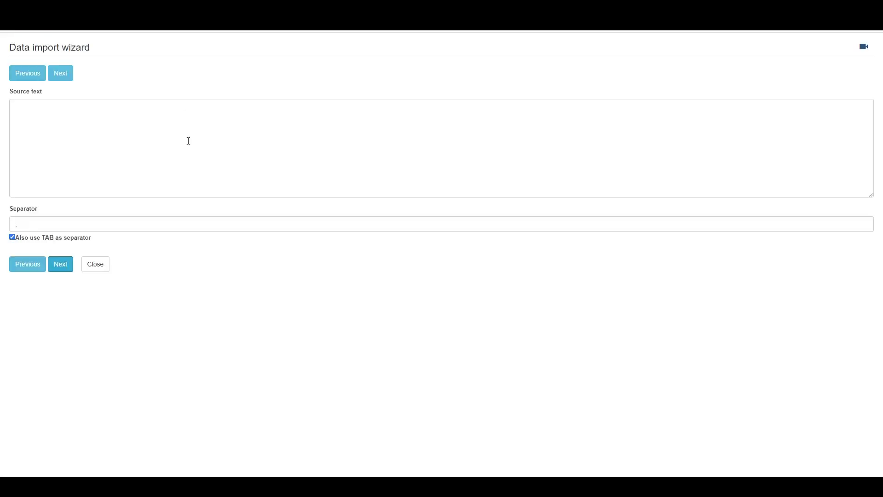
left_click(188, 140)
key("ctrl+v")
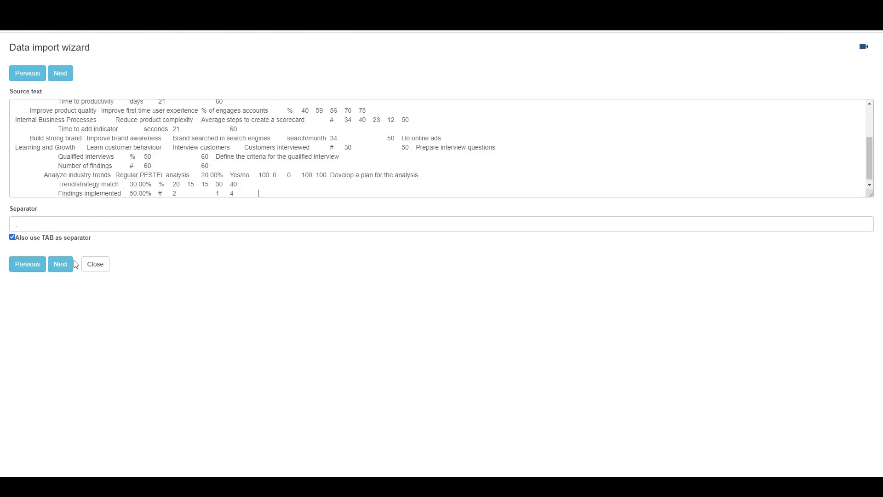
left_click(62, 264)
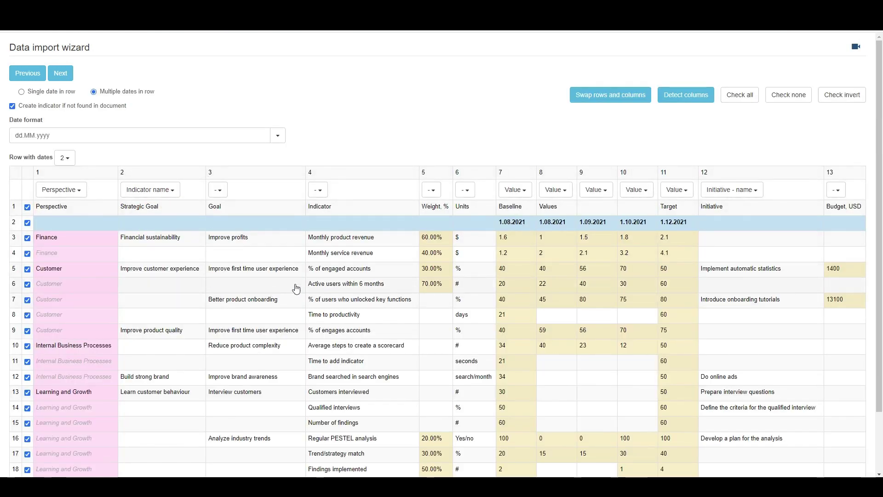
scroll(275, 294, "down", 3)
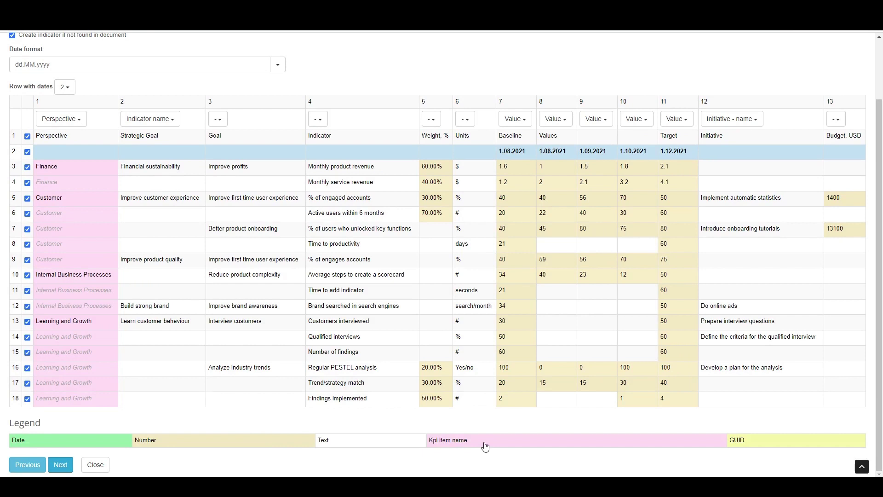
scroll(546, 455, "up", 2)
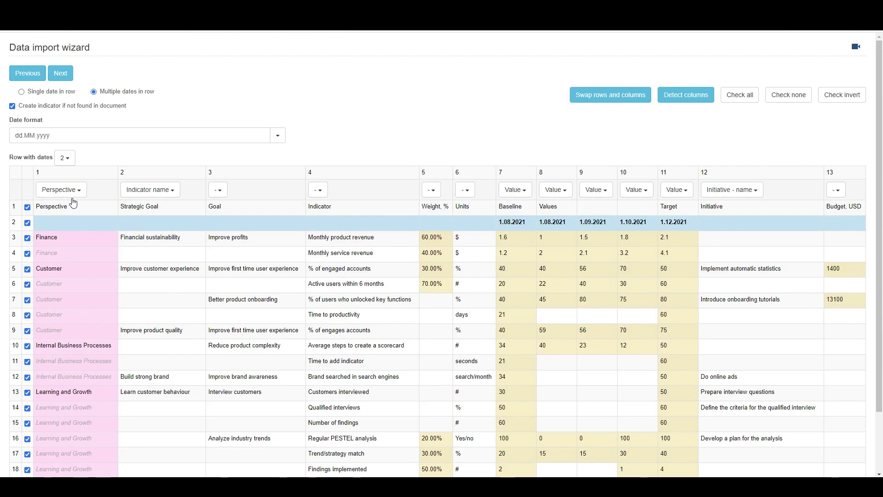
Map columns to Goal Level 1, Goal Level 2, Indicator name and Weight
left_click(171, 195)
left_click(168, 229)
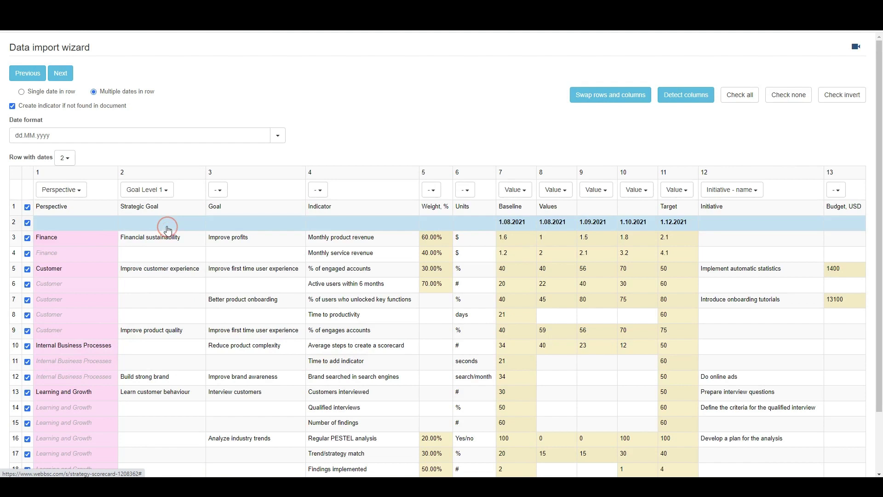
left_click(219, 190)
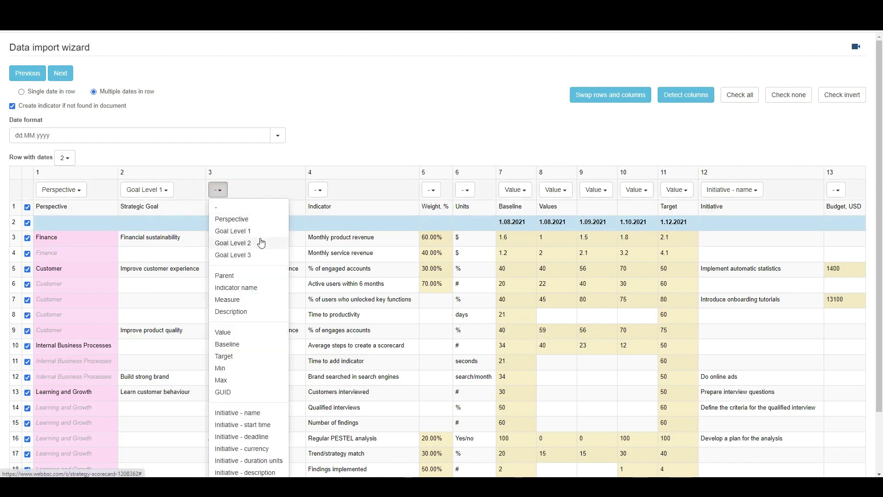
left_click(261, 243)
left_click(318, 190)
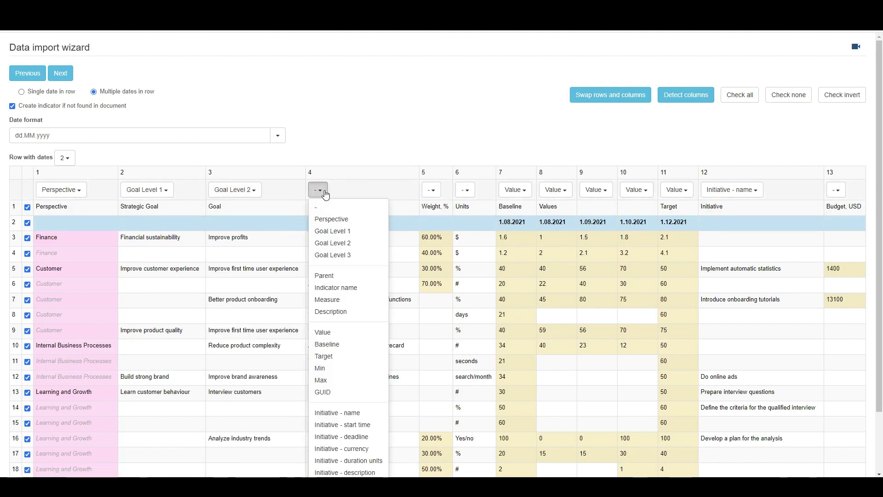
left_click(348, 294)
left_click(432, 190)
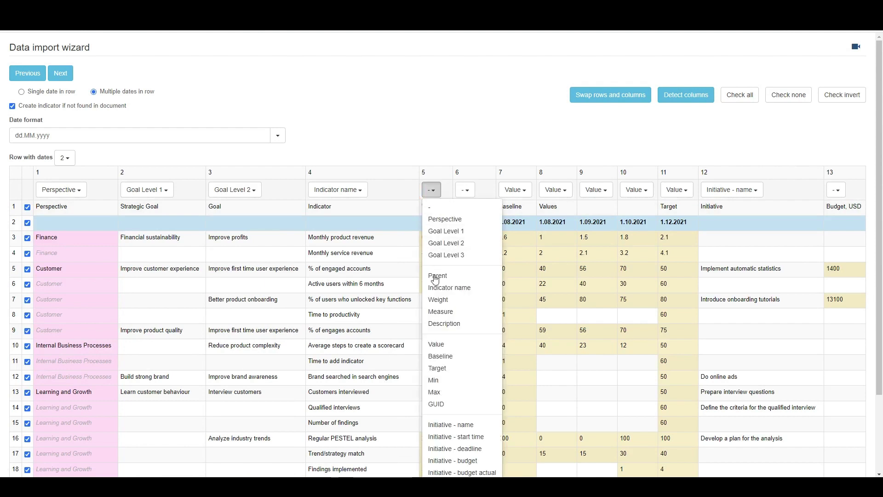
left_click(437, 300)
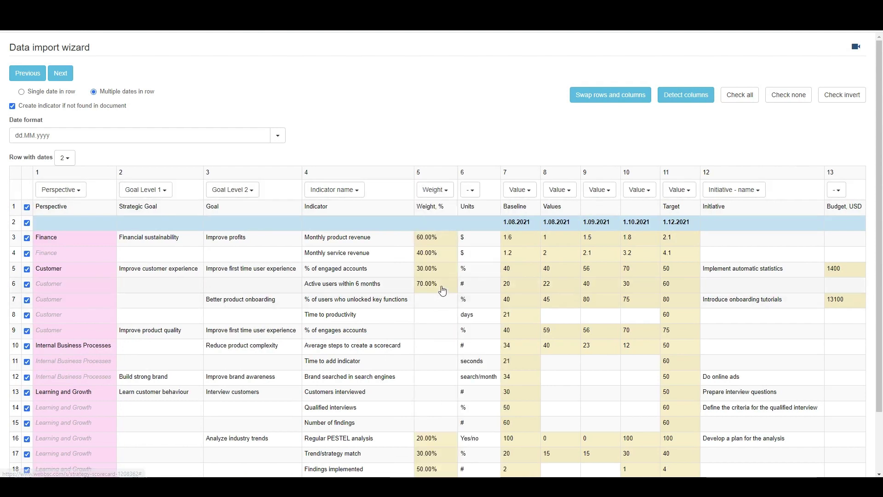
Map Units to Measure, column 7 to Baseline, column 11 to Target, and Budget to Initiative - budget
left_click(472, 191)
left_click(478, 300)
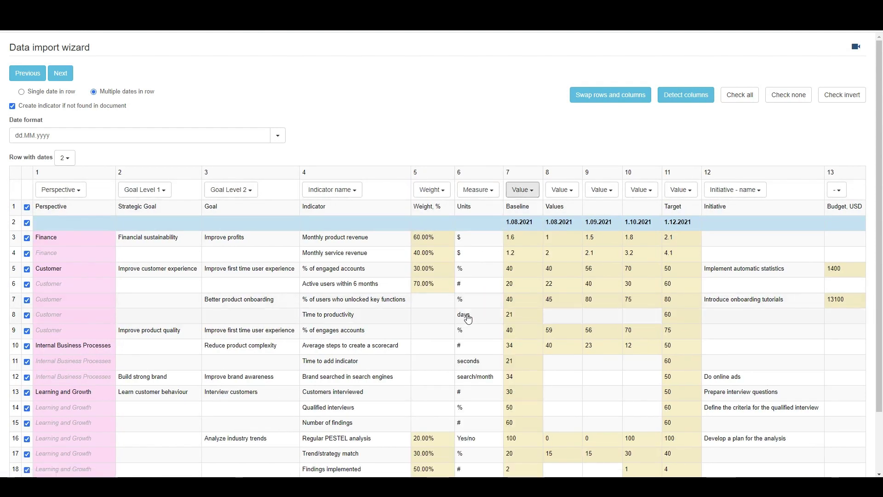
left_click(523, 190)
left_click(530, 357)
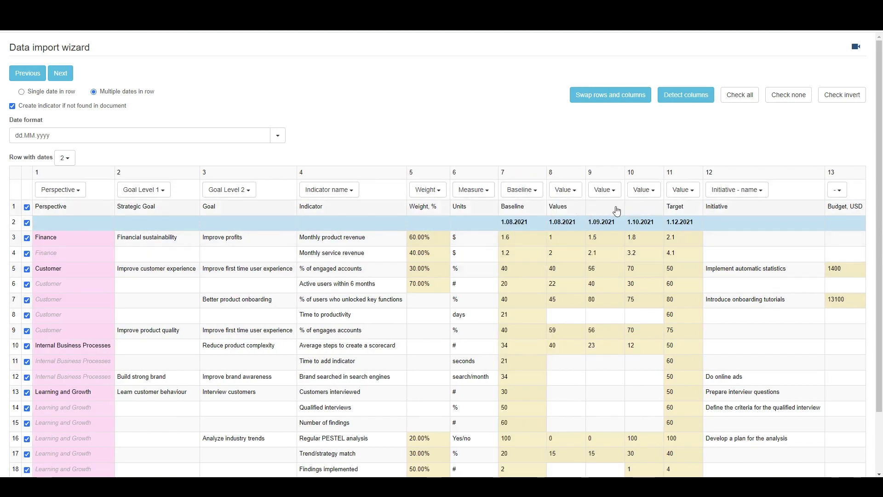
left_click(684, 190)
left_click(689, 367)
scroll(686, 153, "down", 1)
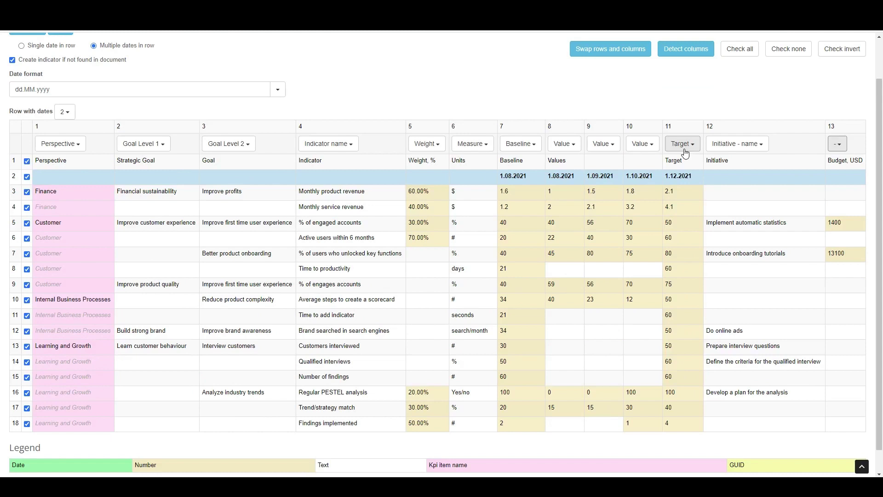
left_click(837, 143)
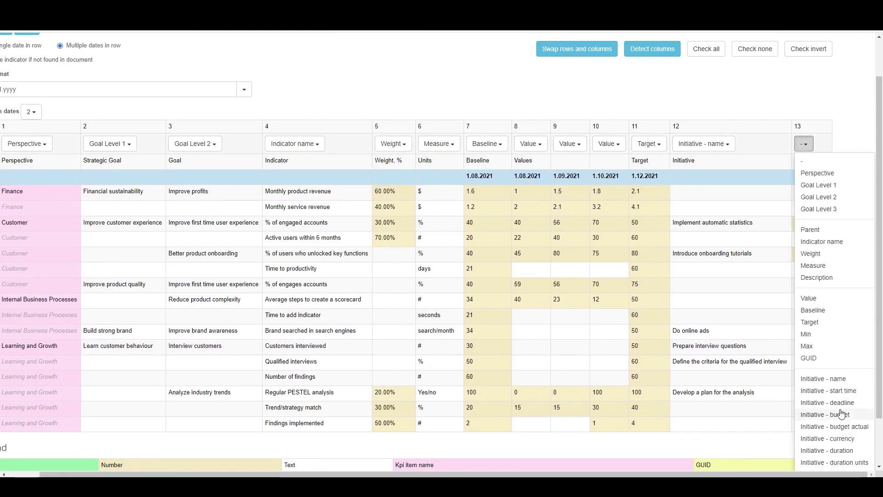
left_click(854, 415)
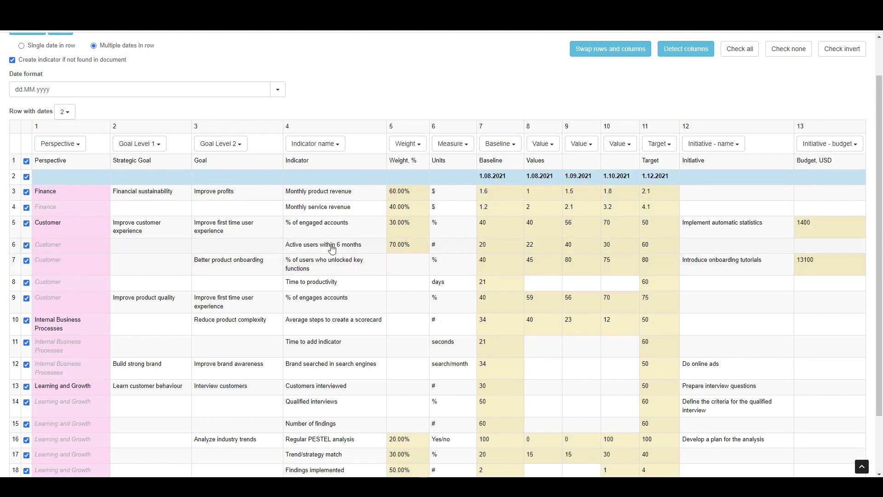
Advance through the preview of 60 recognized values to the Save settings page
scroll(335, 251, "up", 1)
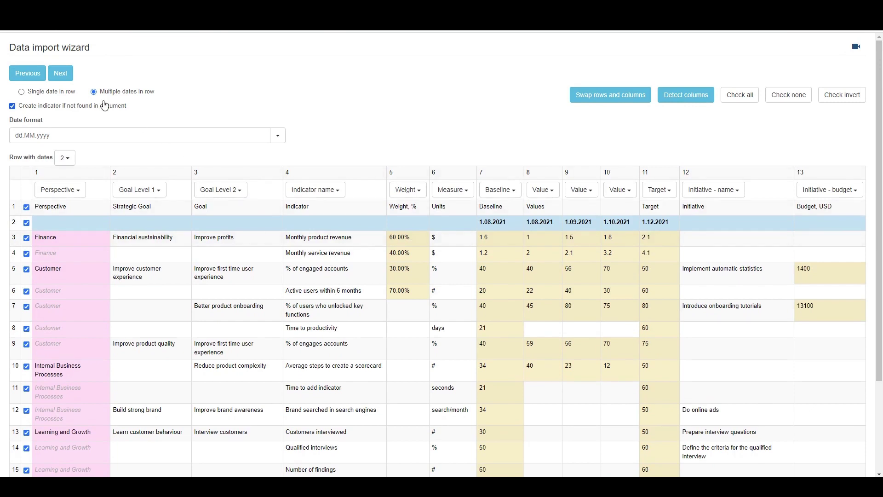
left_click(62, 79)
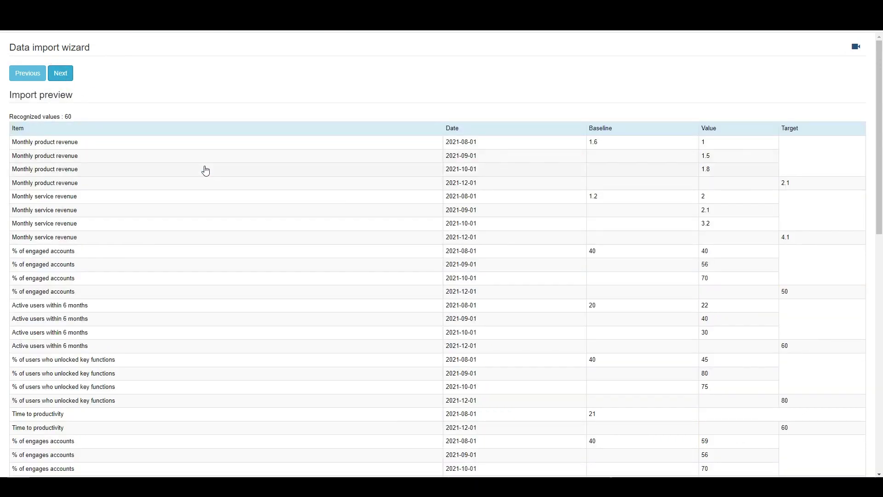
left_click(68, 75)
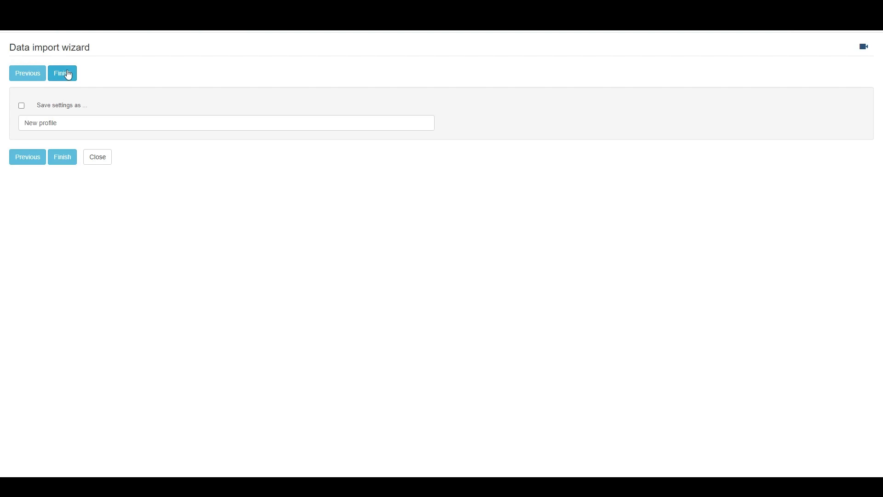
Finish the import and inspect the Financial sustainability and Improve profits goals and revenue KPIs
left_click(56, 161)
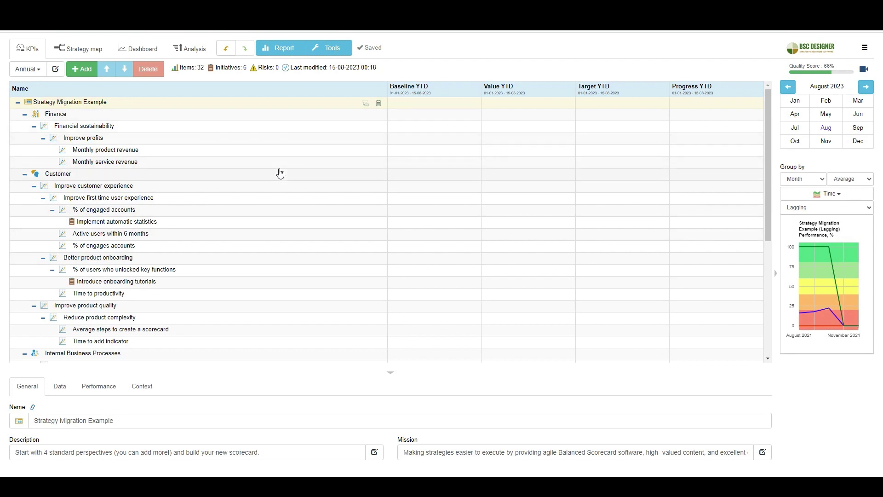
left_click(171, 129)
left_click(171, 140)
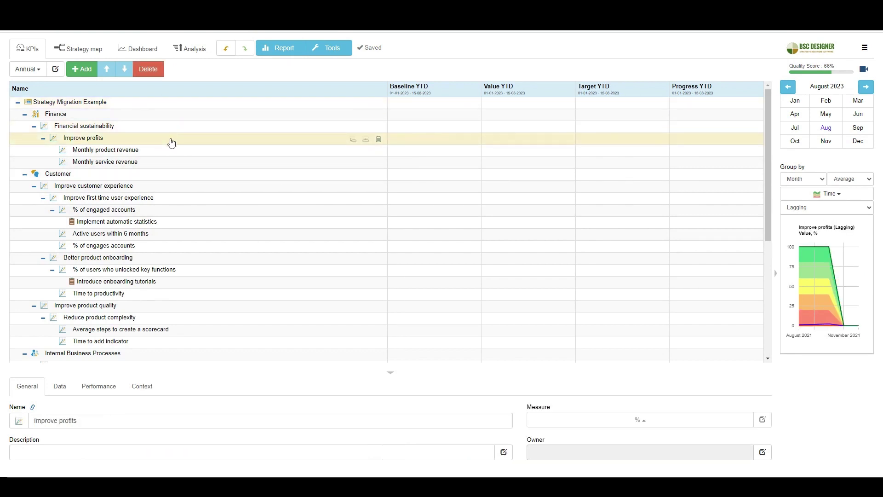
left_click(170, 150)
left_click(177, 165)
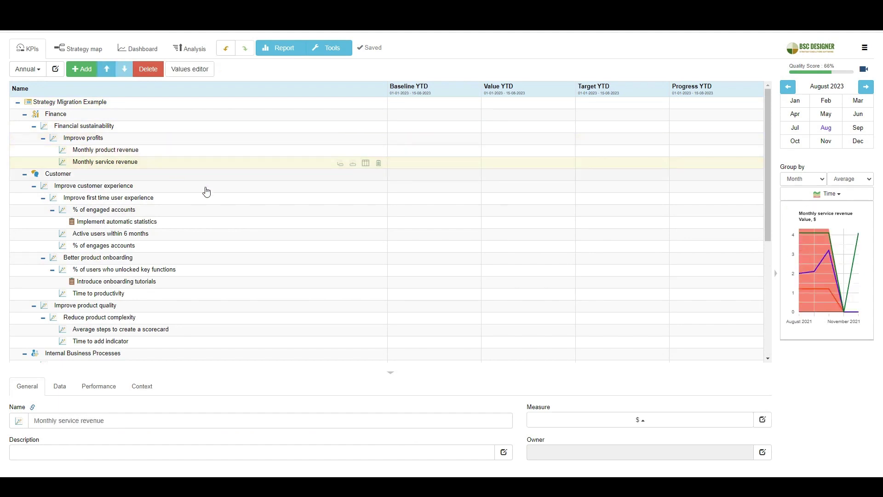
Review the Implement automatic statistics initiative's 1,400 budget without making changes
left_click(380, 226)
left_click(379, 224)
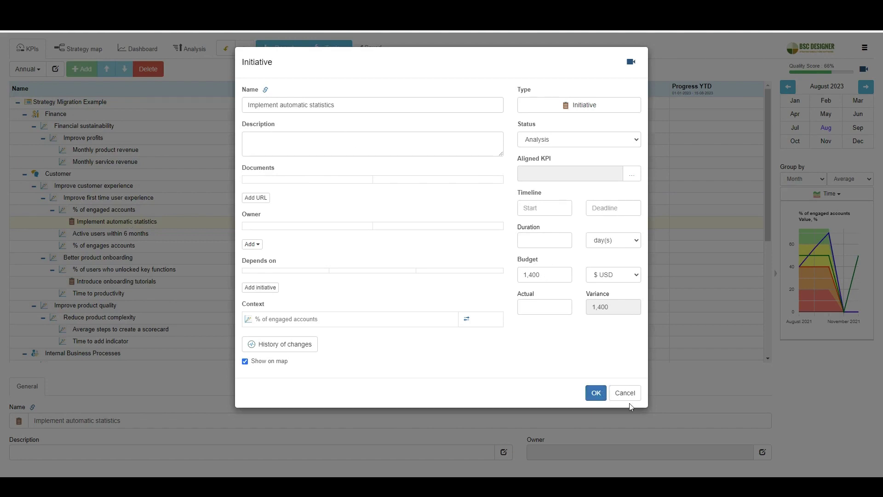
left_click(625, 392)
Review the recorded values of % of engaged accounts, then display the strategy map
left_click(180, 210)
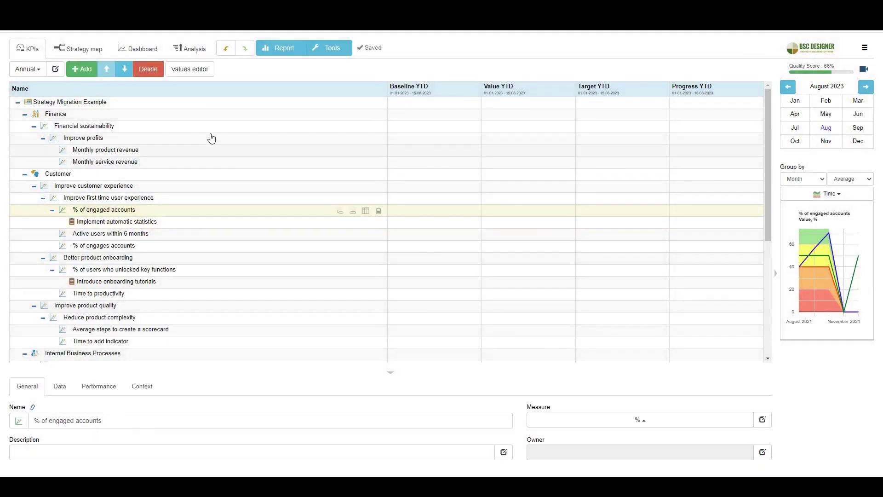
left_click(205, 72)
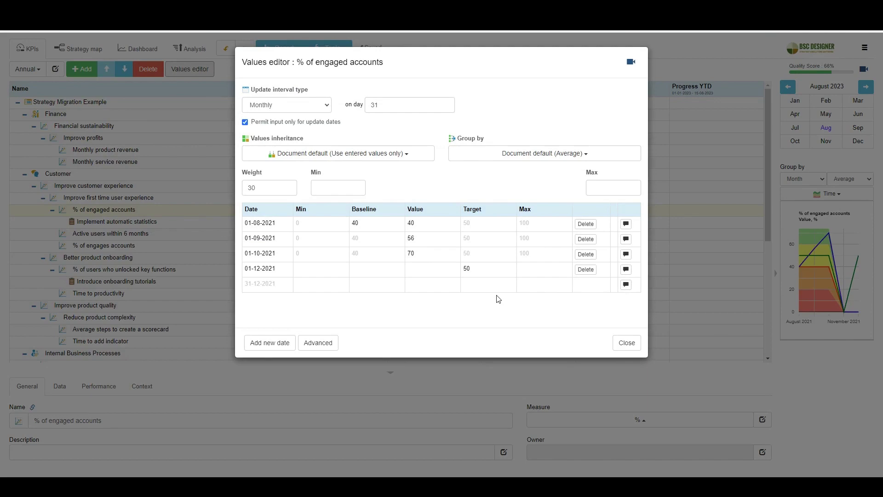
left_click(626, 343)
left_click(93, 47)
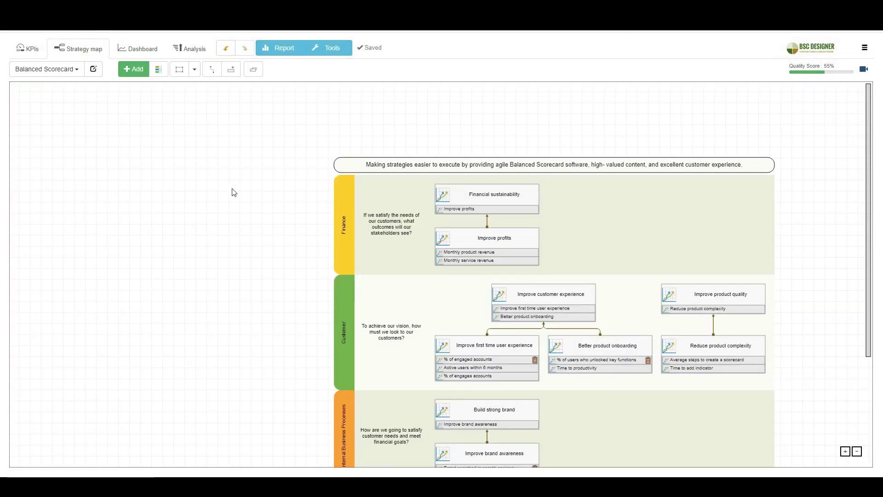
scroll(233, 192, "down", 2)
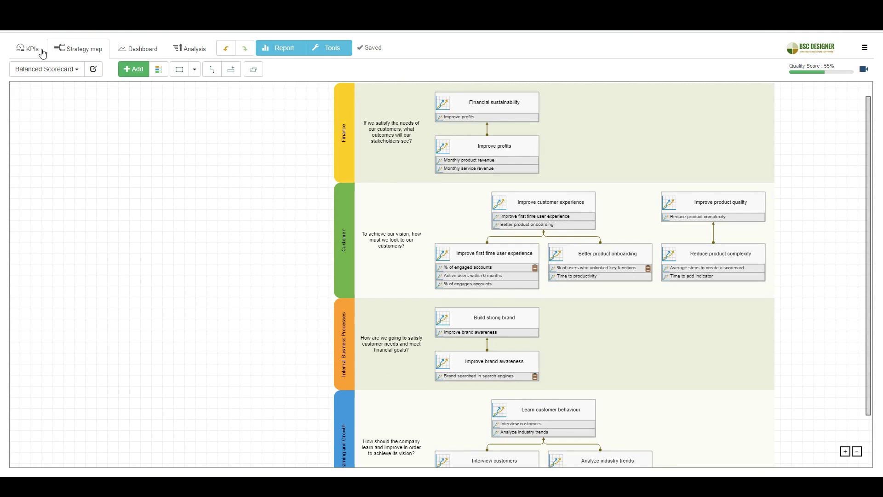
Switch back to the KPIs tree of the Strategy Migration Example scorecard
left_click(24, 49)
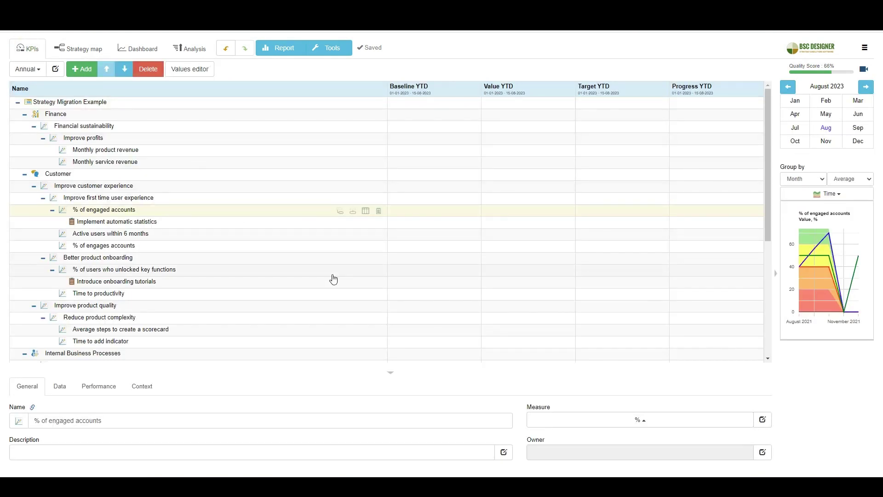